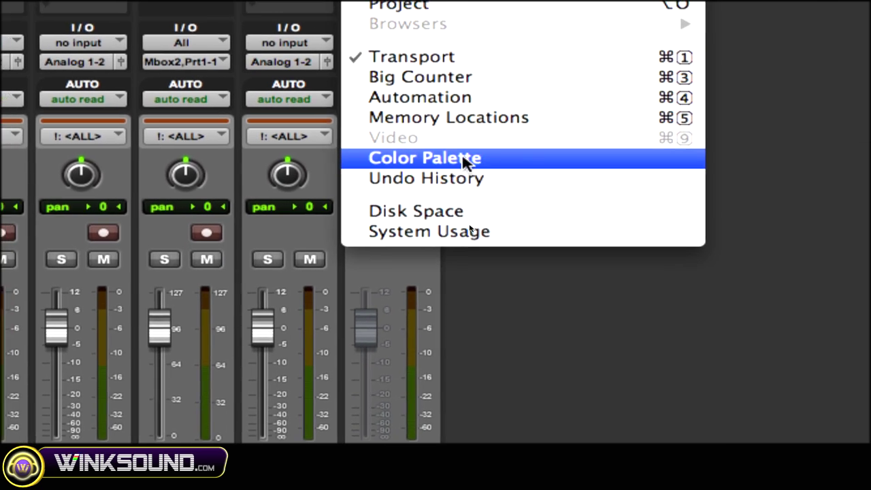
Step: Open the Color Palette over the Mix window and colour the track 1 audio 1 dark red
{"action": "left_click", "coordinate": [466, 142]}
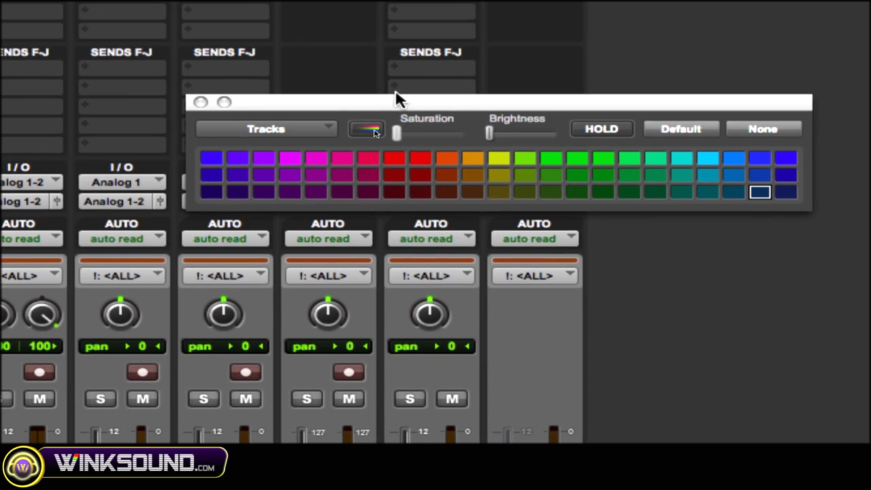
{"action": "left_click_drag", "start_coordinate": [398, 99], "coordinate": [274, 361]}
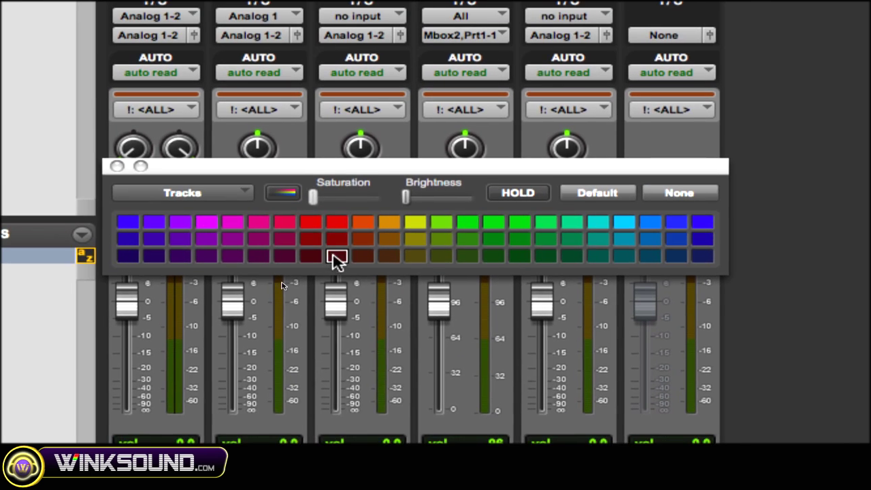
{"action": "left_click", "coordinate": [592, 78]}
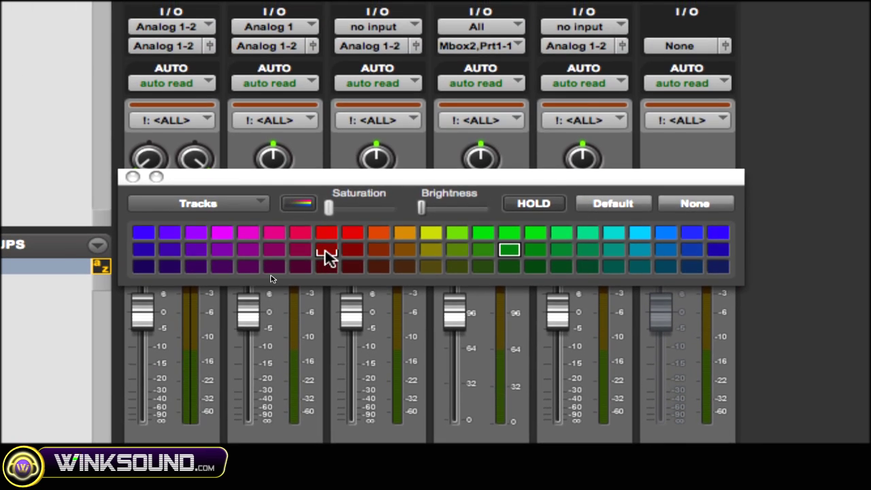
{"action": "left_click", "coordinate": [327, 240]}
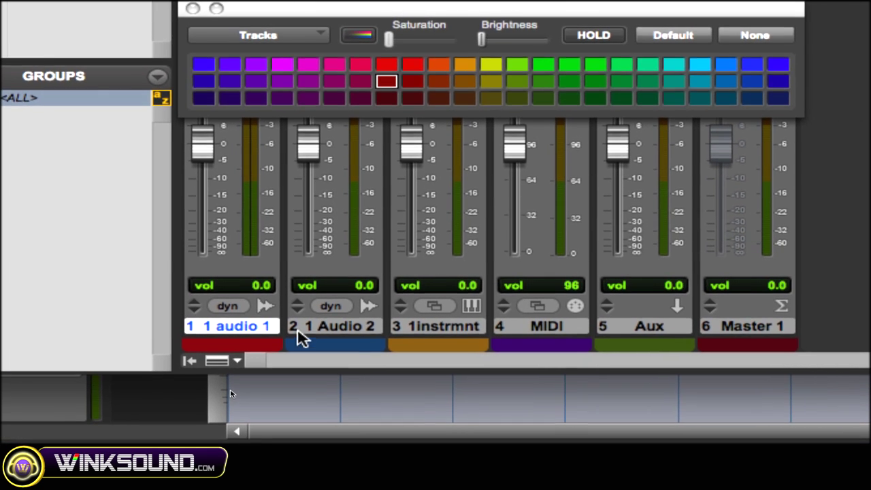
Step: Select the two audio tracks together with the instrument track and colour all three green
{"action": "left_click", "coordinate": [378, 322], "text": "shift"}
{"action": "left_click", "coordinate": [449, 333], "text": "shift"}
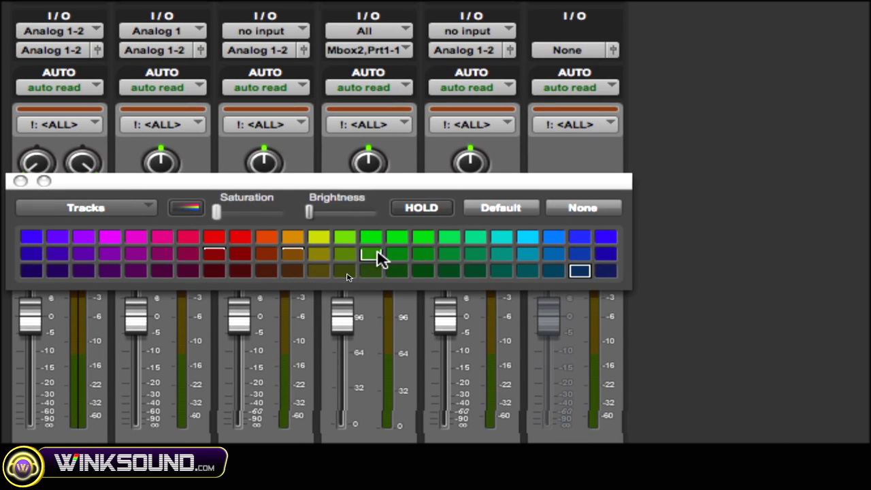
{"action": "left_click", "coordinate": [376, 252]}
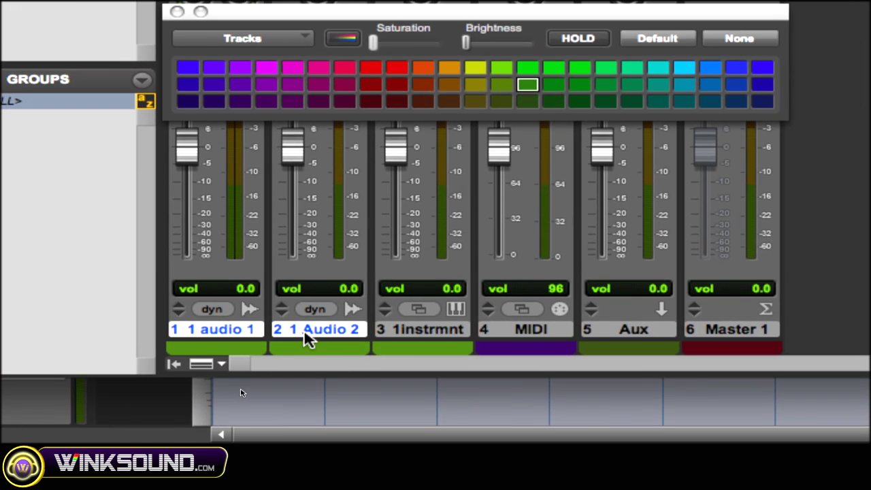
Step: Extend the selection through Master 1 and colour all six tracks bright blue
{"action": "left_click", "coordinate": [304, 329], "text": "super"}
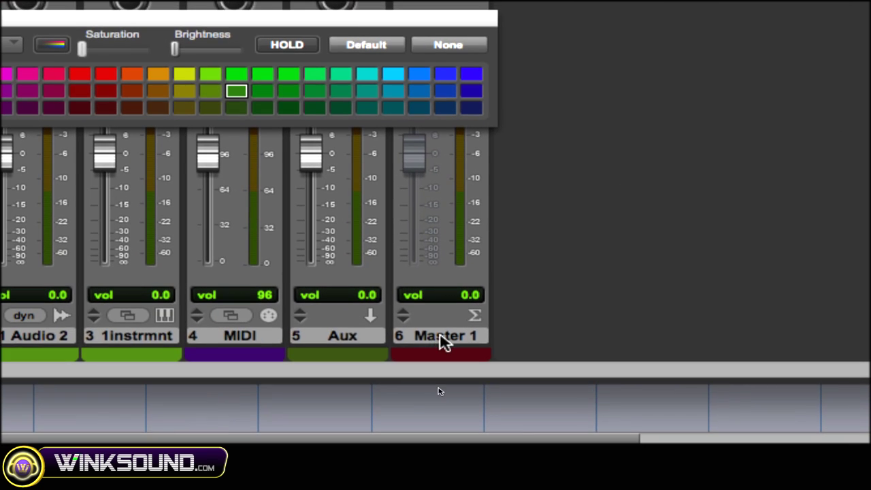
{"action": "left_click", "coordinate": [554, 329], "text": "shift"}
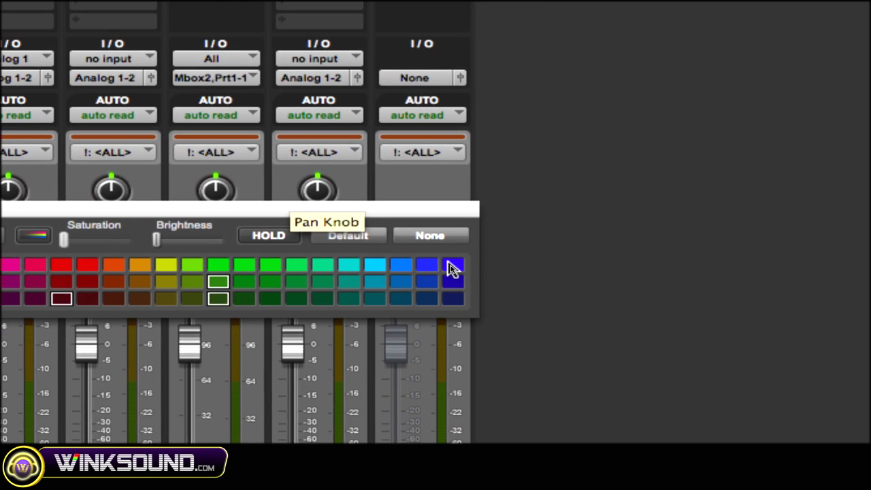
{"action": "left_click", "coordinate": [480, 299]}
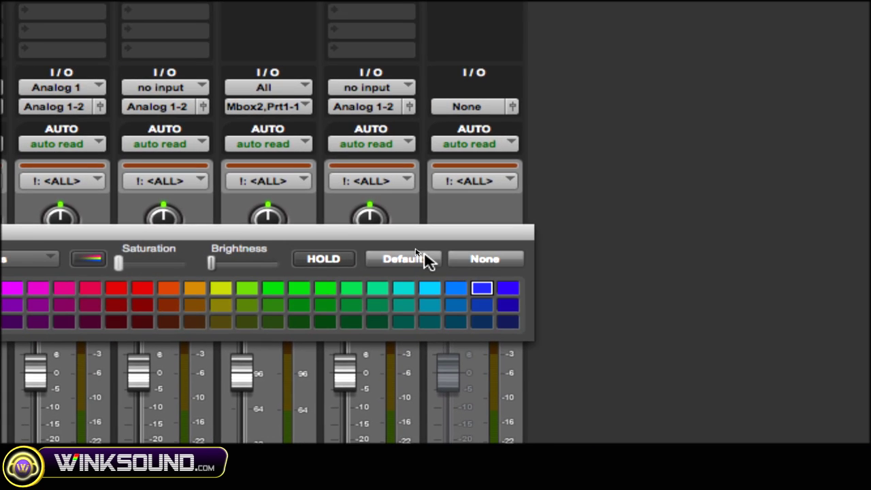
Step: Try the None colour setting on the selected tracks and restore their Default colours
{"action": "left_click", "coordinate": [591, 275]}
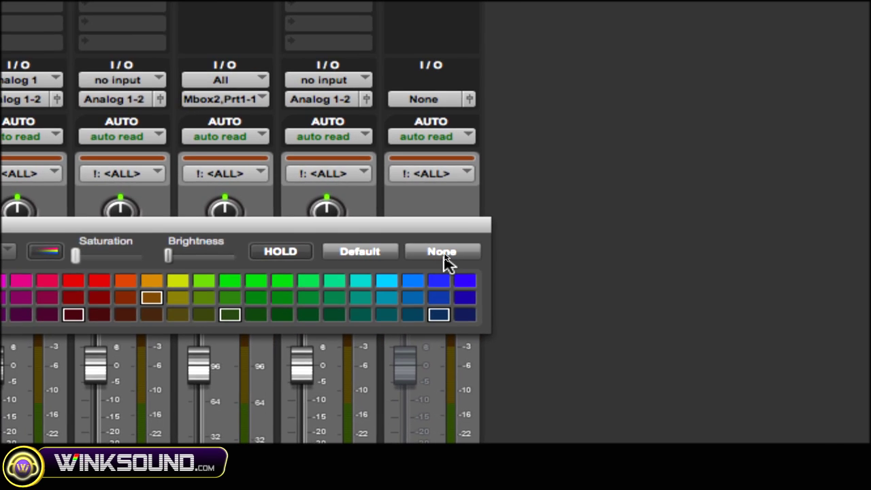
{"action": "left_click", "coordinate": [644, 53]}
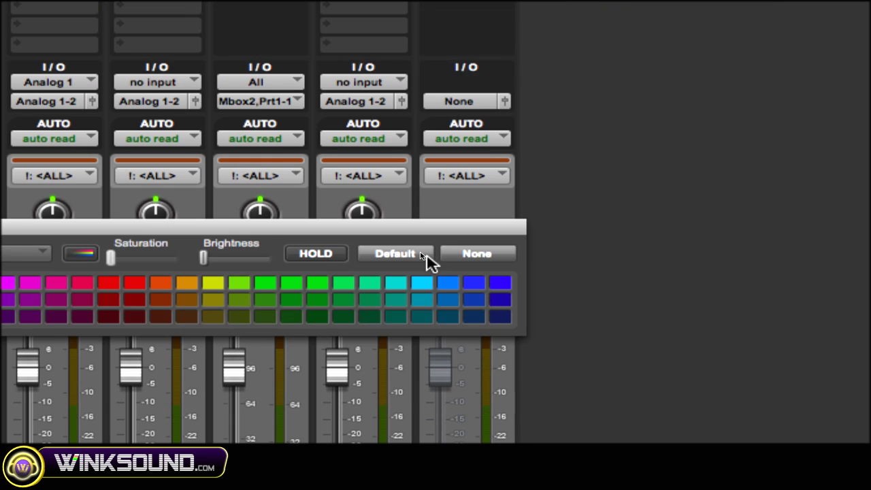
{"action": "left_click", "coordinate": [497, 74]}
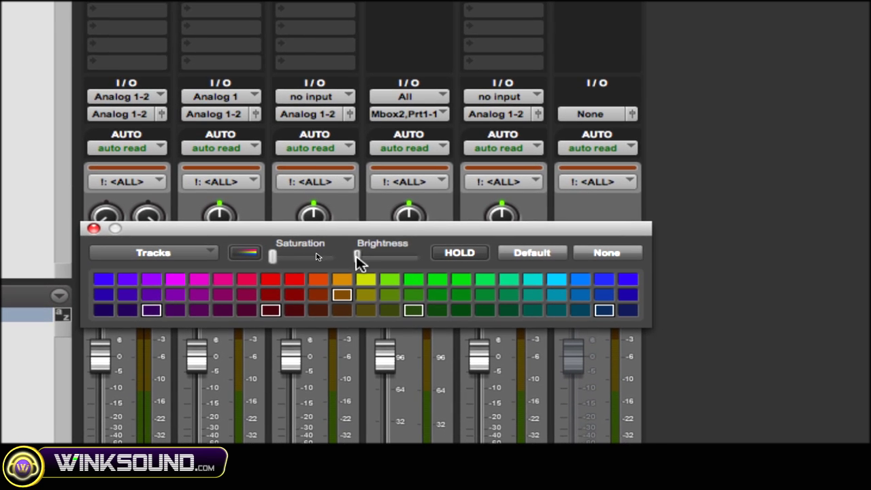
Step: Raise the palette's Brightness to maximum and bring it back to minimum
{"action": "left_click_drag", "start_coordinate": [355, 259], "coordinate": [411, 257]}
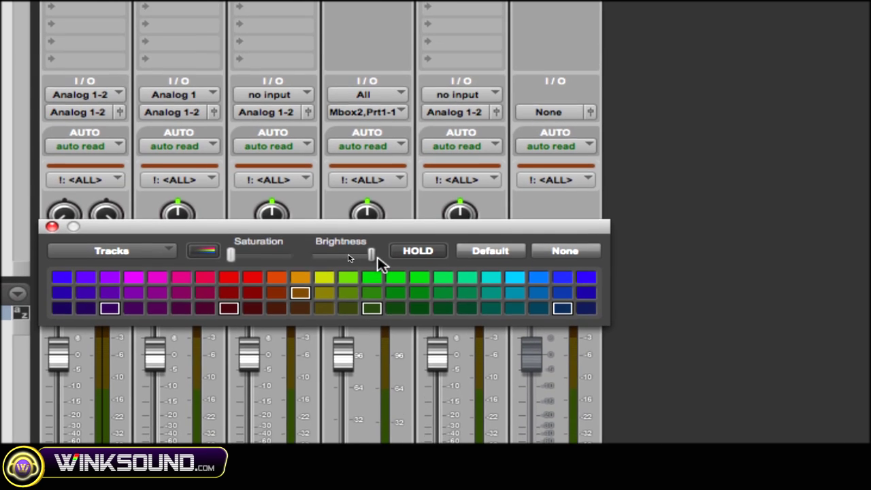
{"action": "left_click_drag", "start_coordinate": [375, 259], "coordinate": [284, 272]}
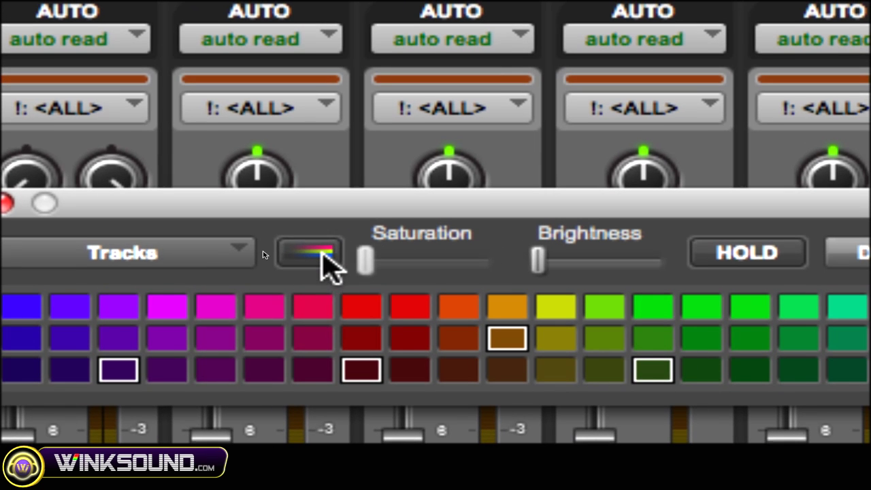
Step: Apply the track colours to the channel strips and raise the Saturation to maximum
{"action": "left_click", "coordinate": [321, 253]}
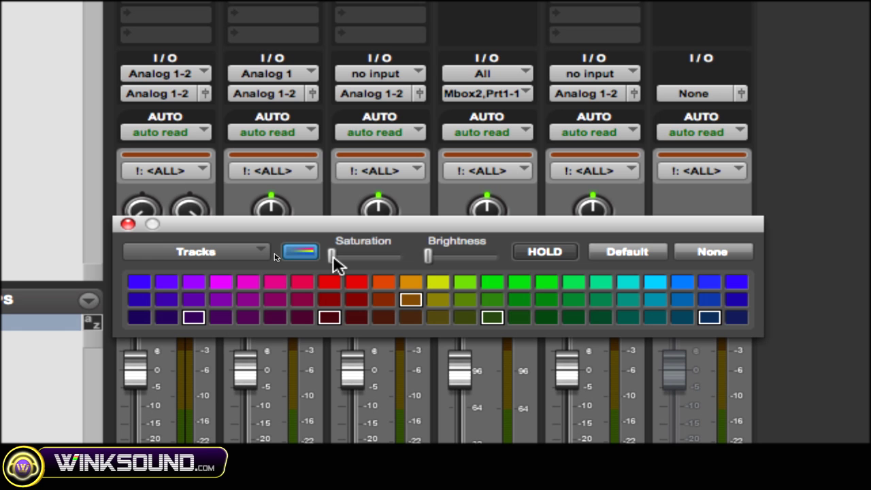
{"action": "left_click_drag", "start_coordinate": [332, 255], "coordinate": [394, 258]}
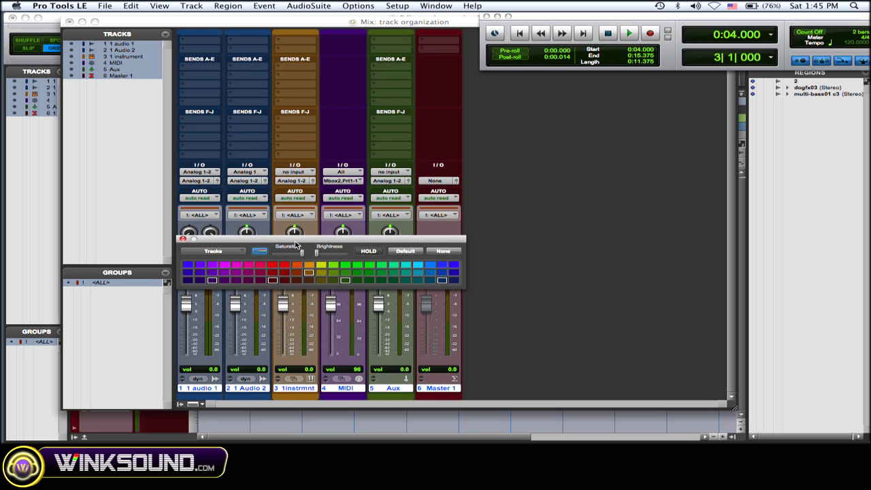
{"action": "mouse_move", "coordinate": [311, 242]}
{"action": "left_mouse_down"}
{"action": "mouse_move", "coordinate": [304, 234]}
{"action": "mouse_move", "coordinate": [296, 248]}
{"action": "left_mouse_up"}
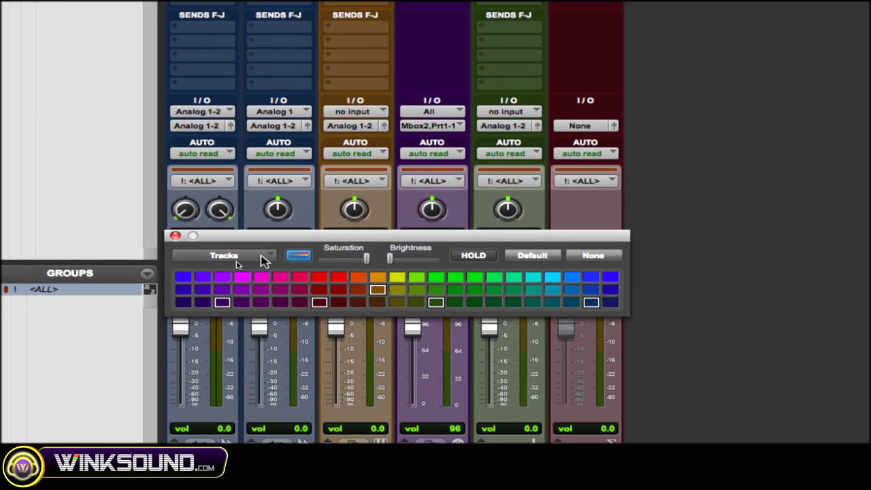
Step: Set the colour palette to apply its colours to Groups
{"action": "left_click", "coordinate": [263, 258]}
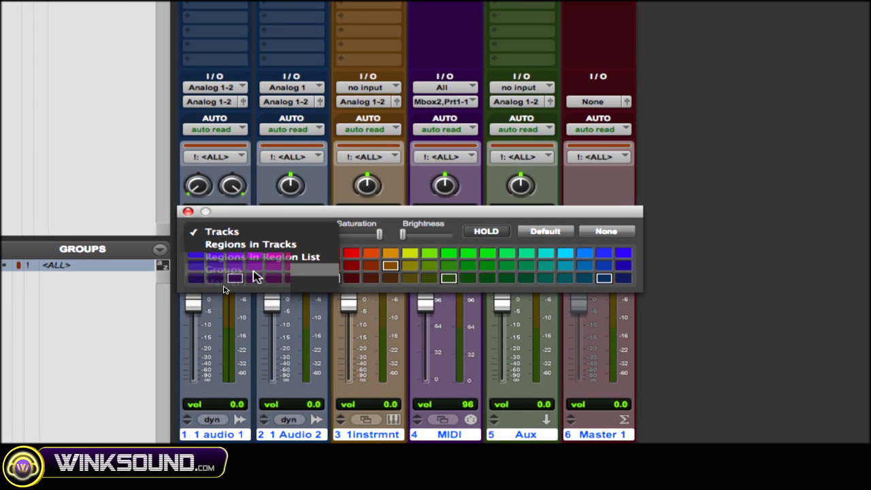
{"action": "left_click", "coordinate": [255, 270]}
{"action": "left_click", "coordinate": [281, 229]}
{"action": "left_click", "coordinate": [265, 258]}
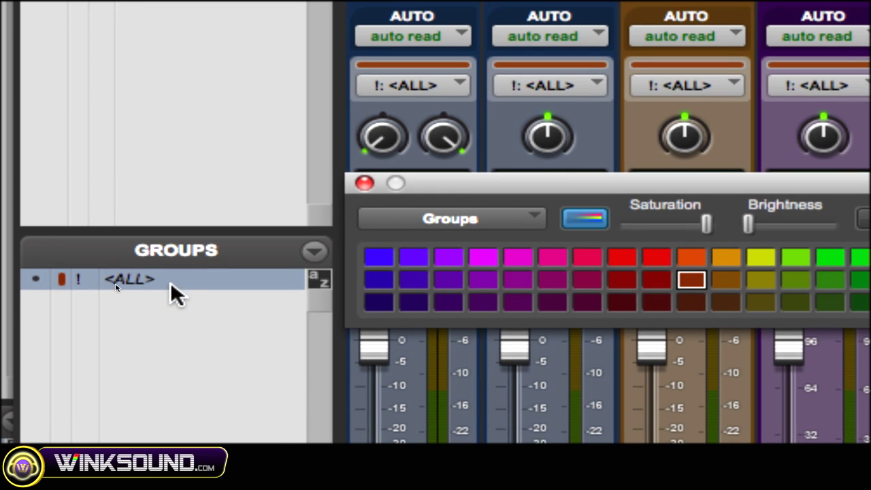
Step: Recolour the <ALL> group bright violet and close the Color Palette
{"action": "right_click", "coordinate": [170, 285]}
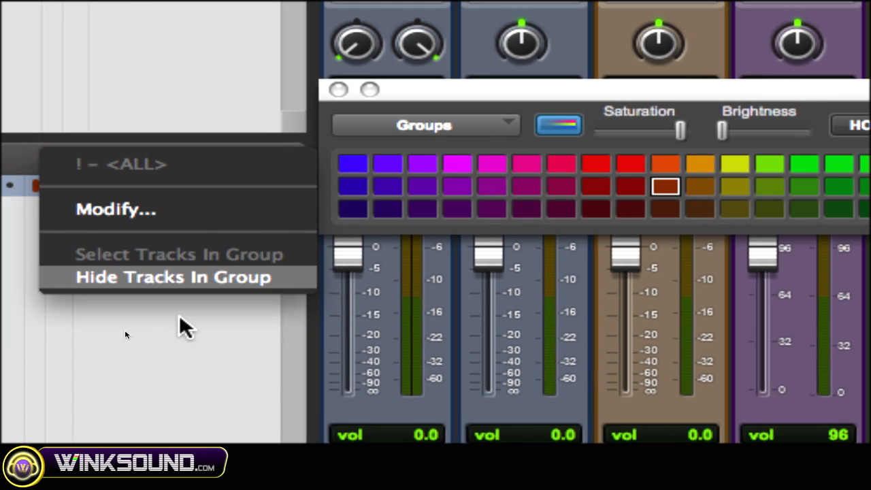
{"action": "left_click", "coordinate": [165, 375]}
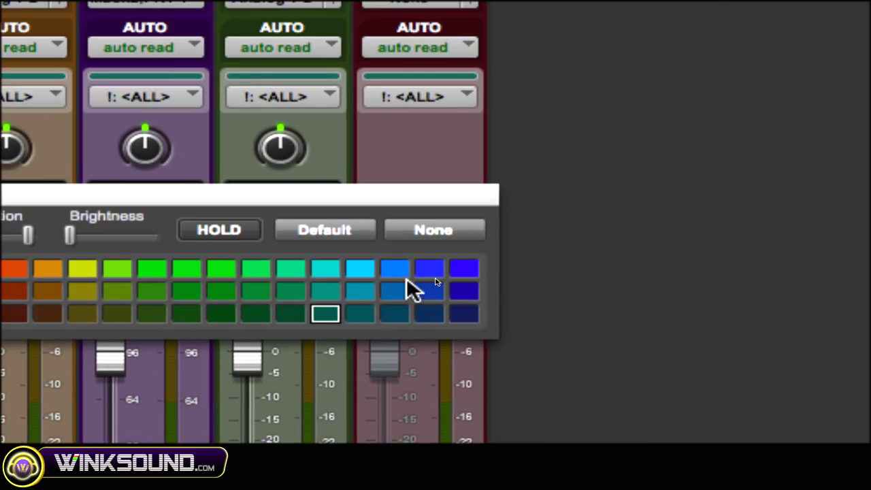
{"action": "left_click", "coordinate": [747, 264]}
{"action": "left_click_drag", "start_coordinate": [406, 289], "coordinate": [230, 271]}
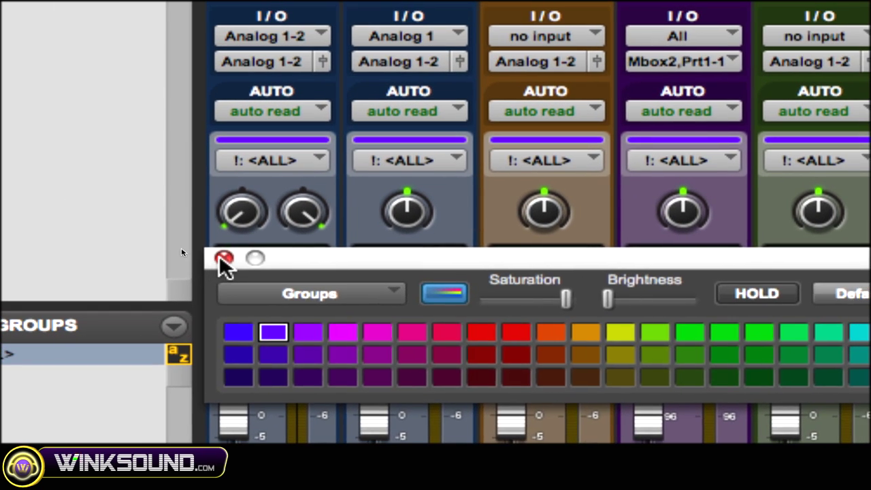
{"action": "left_click", "coordinate": [180, 196]}
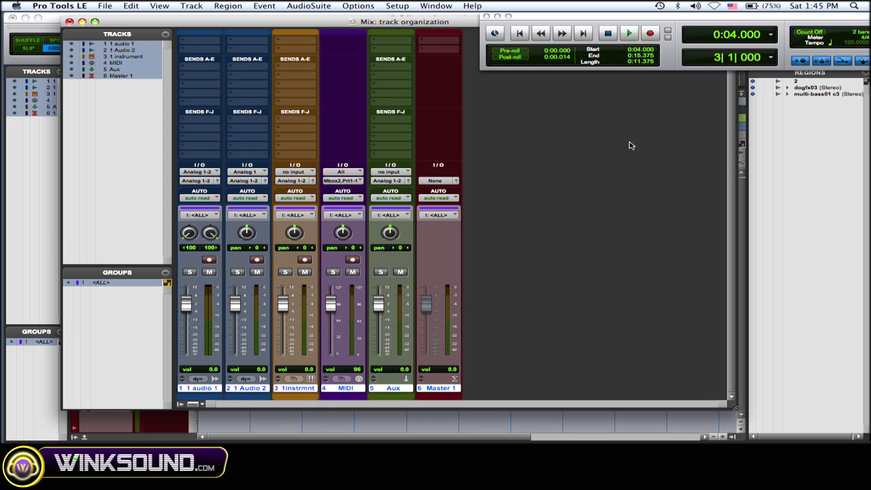
Step: Bring up the Edit window and reopen the Color Palette over its tracks
{"action": "key", "text": "F9"}
{"action": "left_click", "coordinate": [626, 313]}
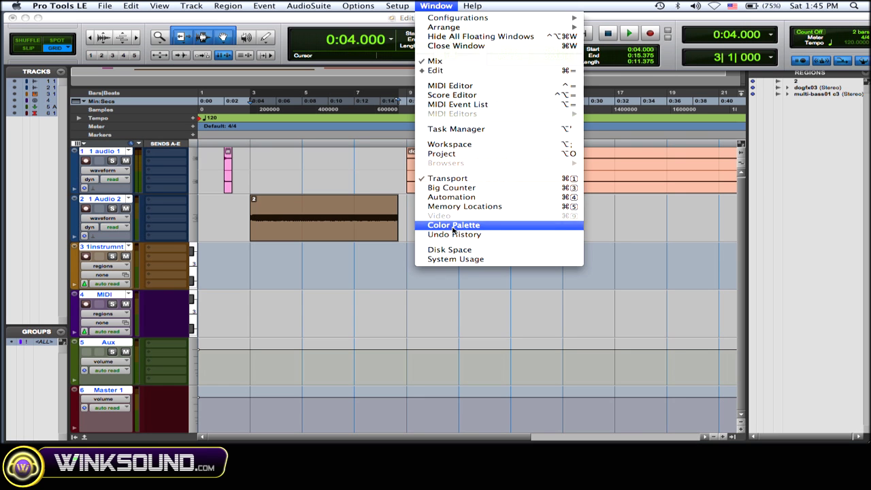
{"action": "left_click", "coordinate": [452, 226]}
{"action": "left_click_drag", "start_coordinate": [349, 256], "coordinate": [405, 266]}
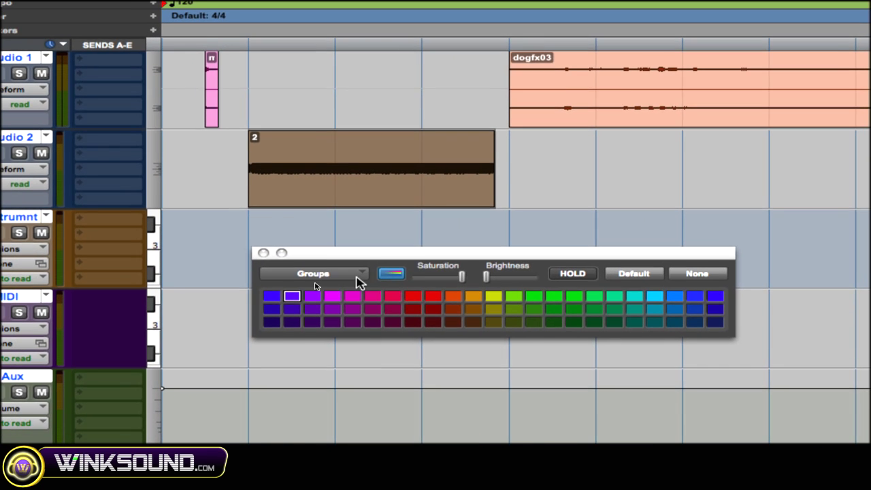
Step: With the palette set to Regions in Tracks, colour region 2 purple and the dogfx03 region green
{"action": "left_click", "coordinate": [332, 280]}
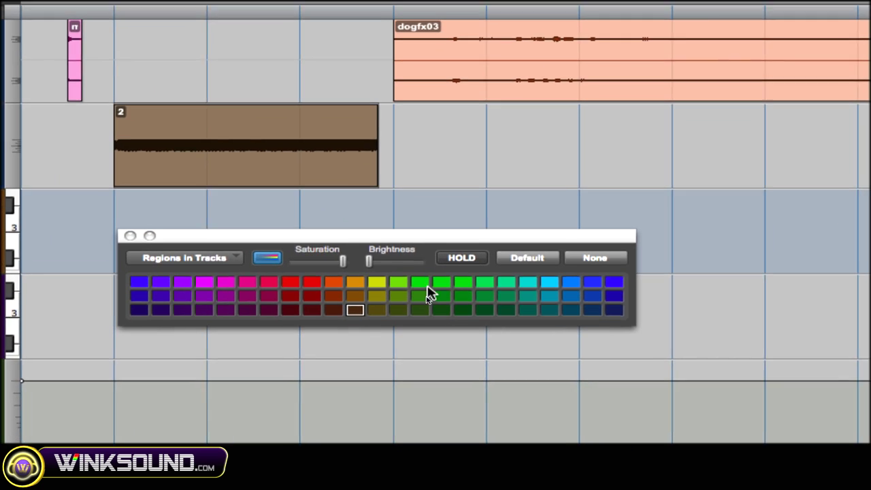
{"action": "left_click", "coordinate": [472, 320]}
{"action": "left_click", "coordinate": [560, 321]}
{"action": "left_click", "coordinate": [349, 291]}
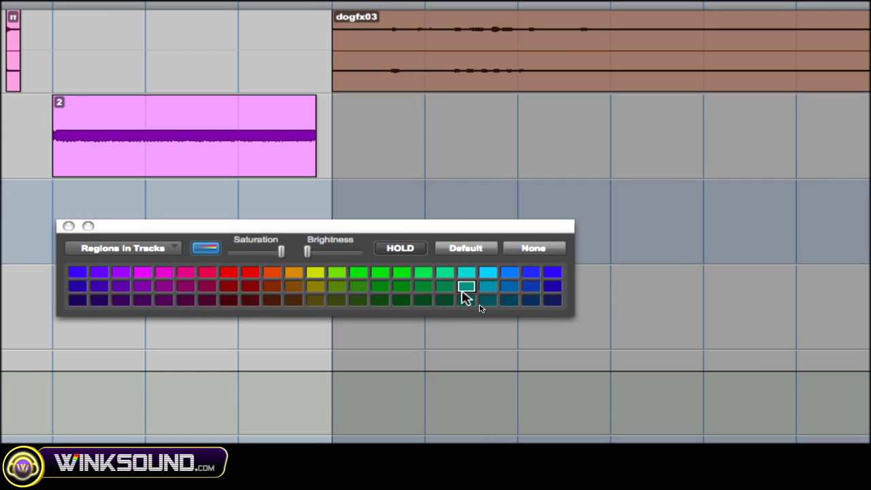
{"action": "left_click", "coordinate": [402, 286]}
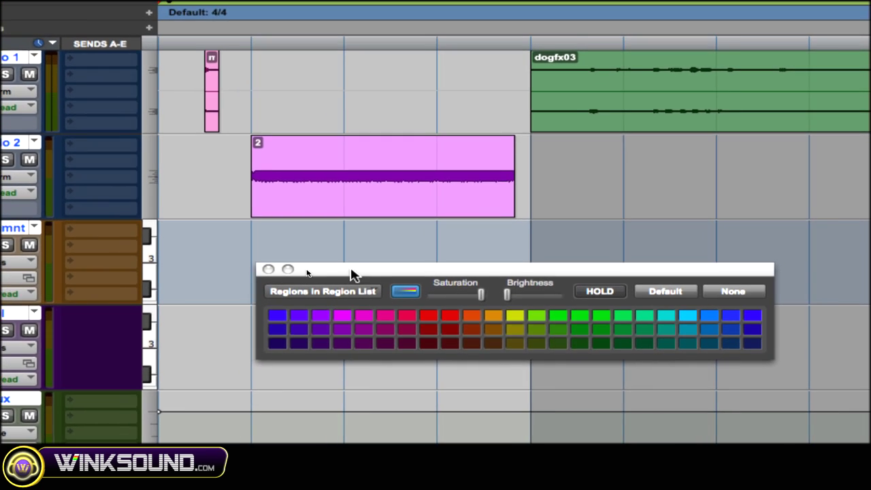
Step: With the palette set to Regions in Region List, colour the dogfx03 entry purple
{"action": "left_click_drag", "start_coordinate": [343, 245], "coordinate": [612, 155]}
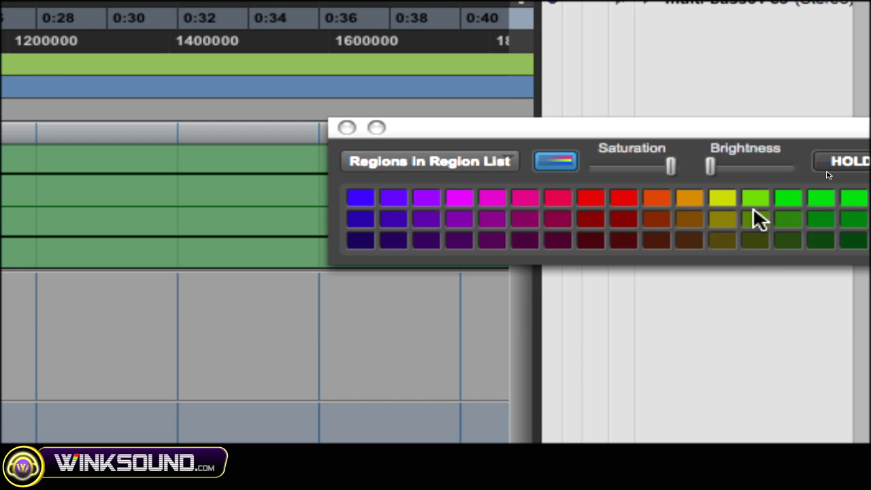
{"action": "left_click", "coordinate": [753, 211]}
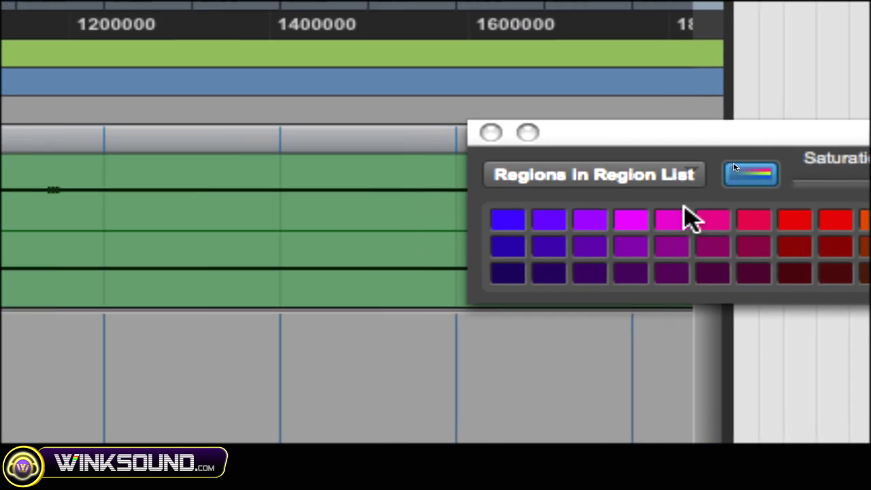
{"action": "left_click", "coordinate": [564, 449]}
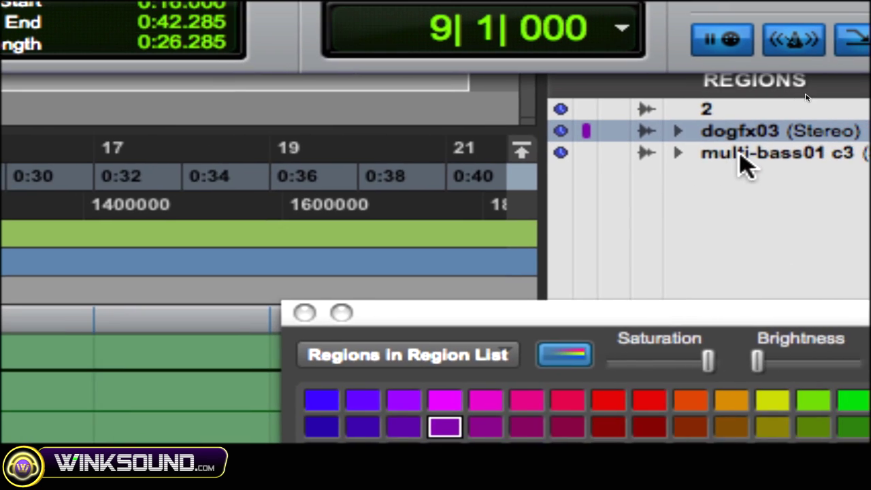
Step: In the region list, colour multi-bass01 c3 dark red and region 2 green
{"action": "left_click", "coordinate": [786, 160]}
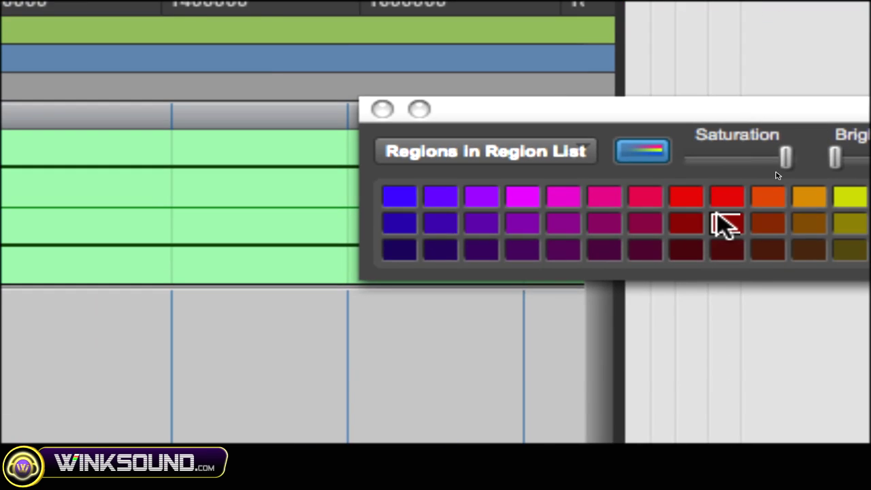
{"action": "left_click", "coordinate": [721, 223]}
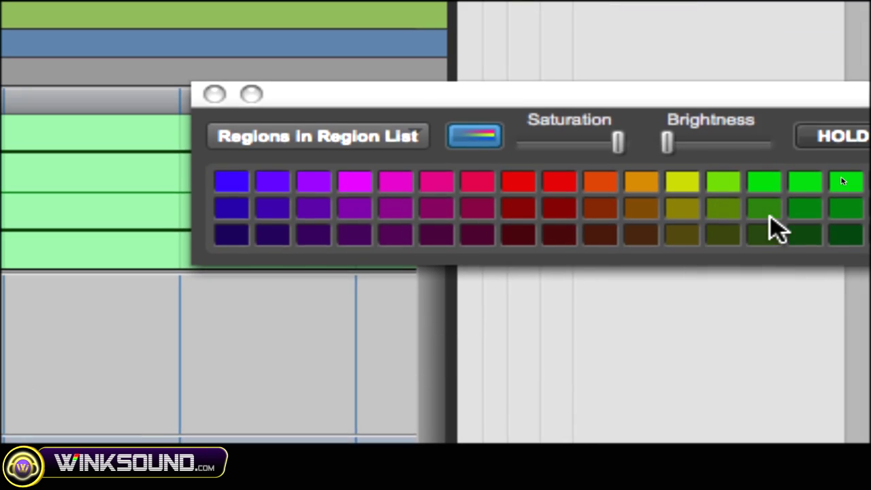
{"action": "left_click", "coordinate": [769, 214]}
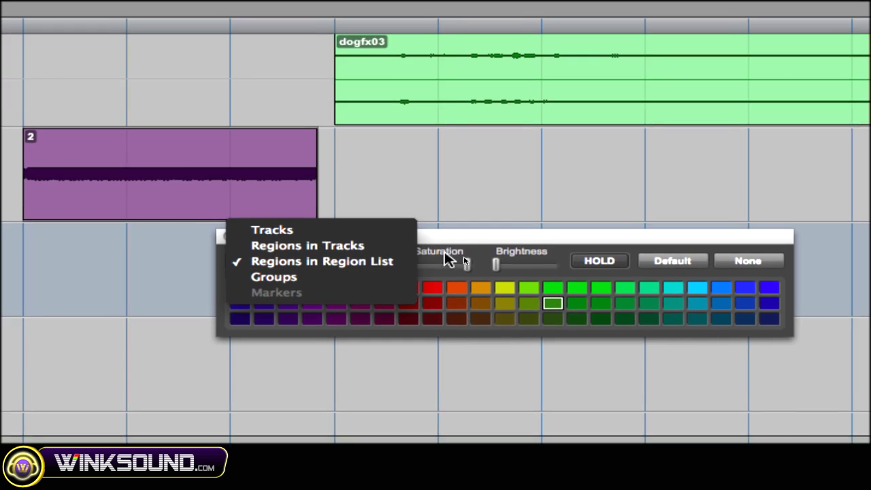
{"action": "left_click", "coordinate": [544, 211]}
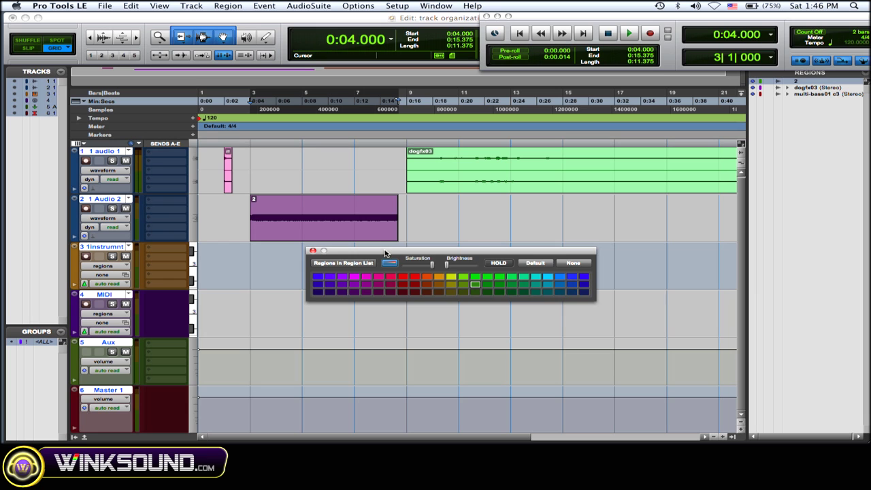
Step: Close the Color Palette and deselect all six tracks, from Master 1 up to 1 audio 1
{"action": "left_click_drag", "start_coordinate": [384, 253], "coordinate": [345, 264]}
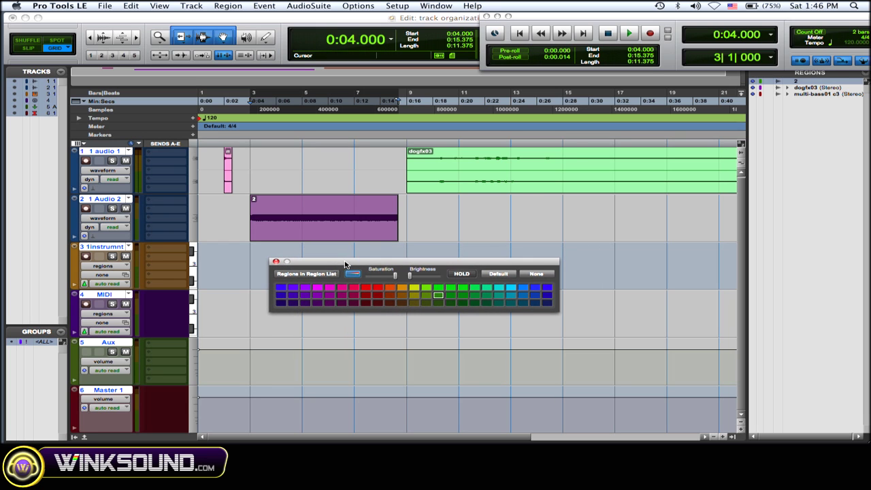
{"action": "left_click", "coordinate": [276, 262]}
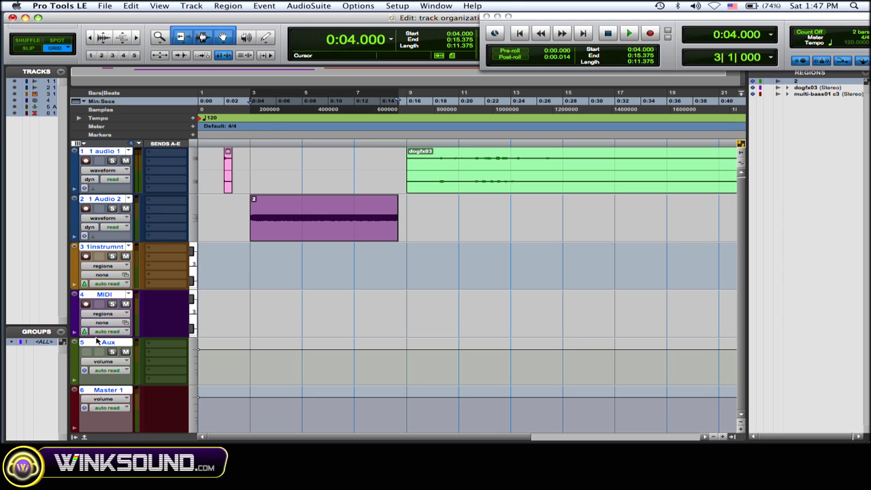
{"action": "left_click", "coordinate": [106, 390], "text": "super"}
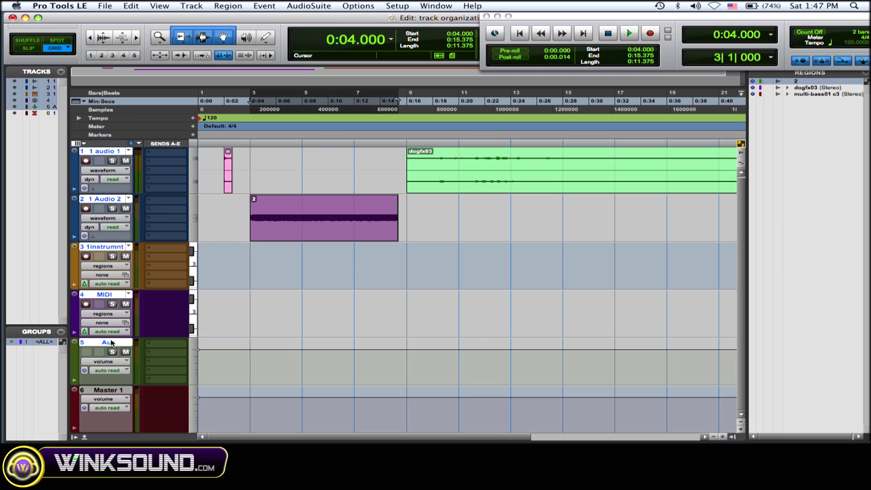
{"action": "left_click", "coordinate": [108, 343], "text": "super"}
{"action": "left_click", "coordinate": [106, 293], "text": "super"}
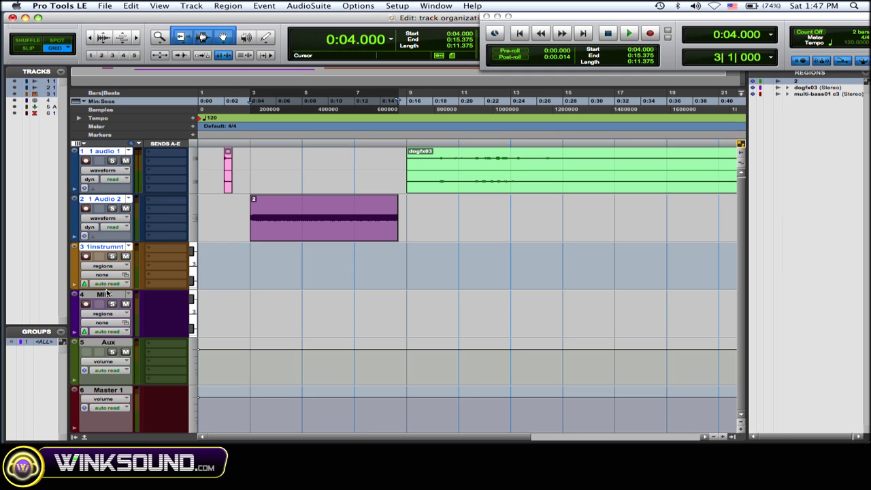
{"action": "left_click", "coordinate": [111, 247], "text": "super"}
{"action": "left_click", "coordinate": [110, 198], "text": "super"}
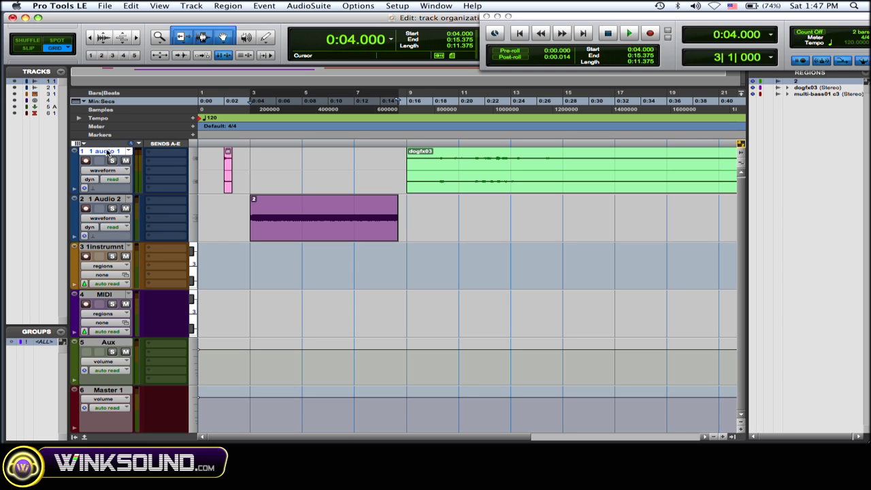
{"action": "left_click", "coordinate": [108, 152], "text": "super"}
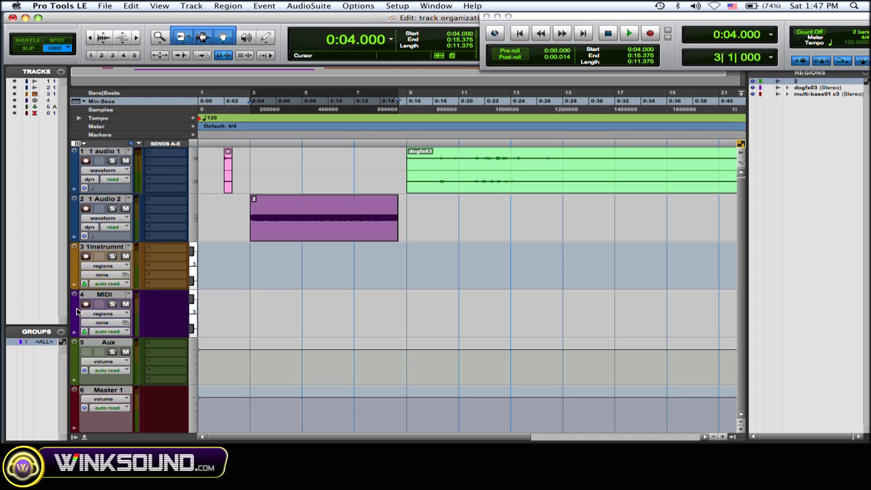
Step: Reorder the tracks, placing MIDI above 1instrumnt, 1 Audio 2 above 1 audio 1, and Master 1 first in the session
{"action": "left_click_drag", "start_coordinate": [80, 295], "coordinate": [94, 235]}
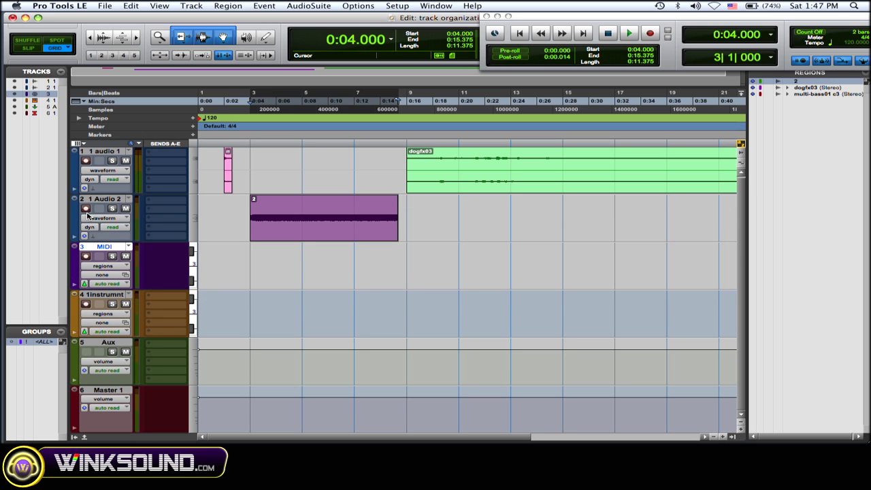
{"action": "left_click_drag", "start_coordinate": [79, 218], "coordinate": [85, 161]}
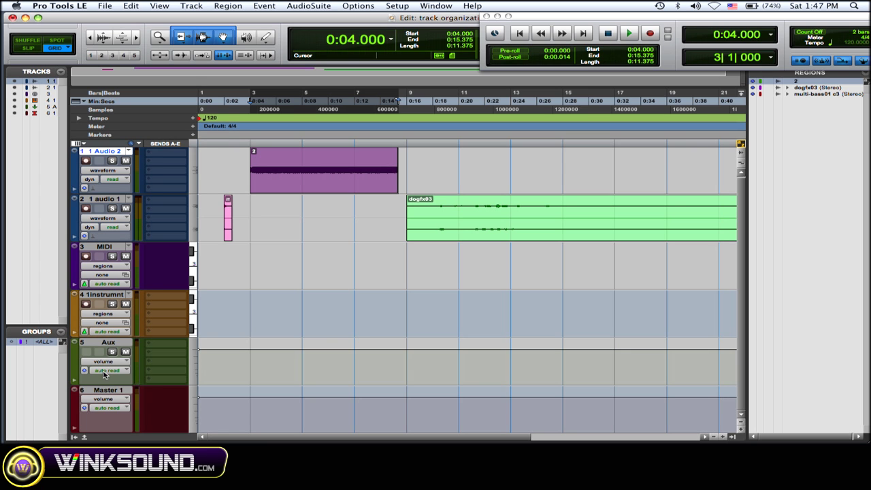
{"action": "left_click_drag", "start_coordinate": [106, 390], "coordinate": [143, 148]}
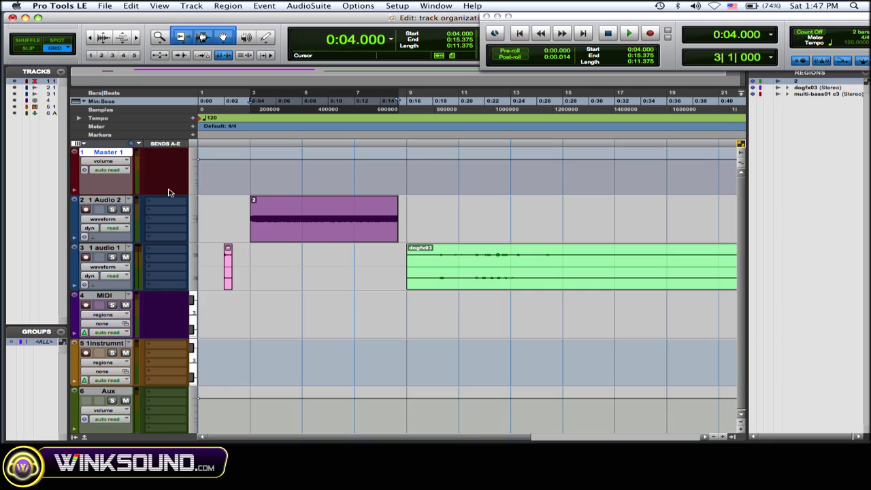